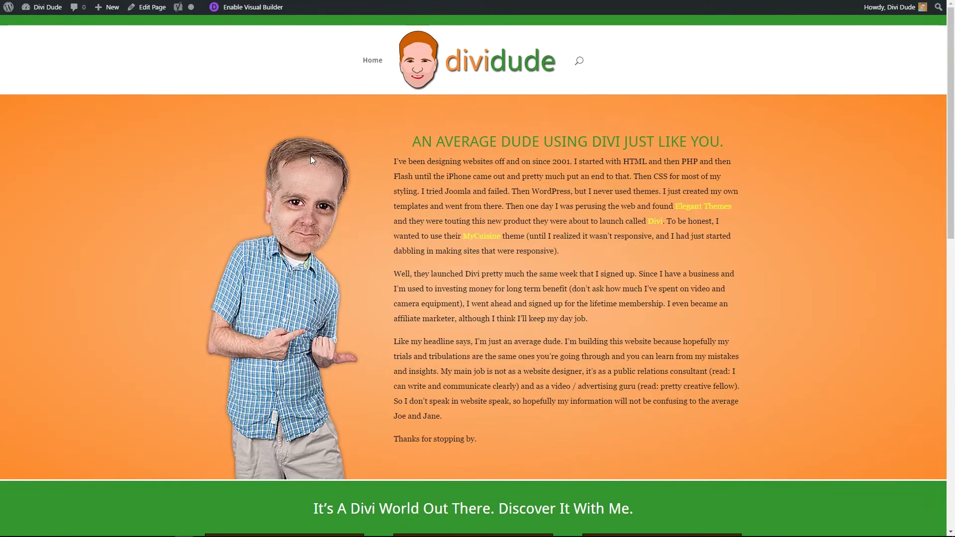
# Scroll the Divi Dude homepage down to the three brown blurb cards under 'Discover It With Me'
pyautogui.scroll(-4, 321, 298)
pyautogui.scroll(2, 334, 236)
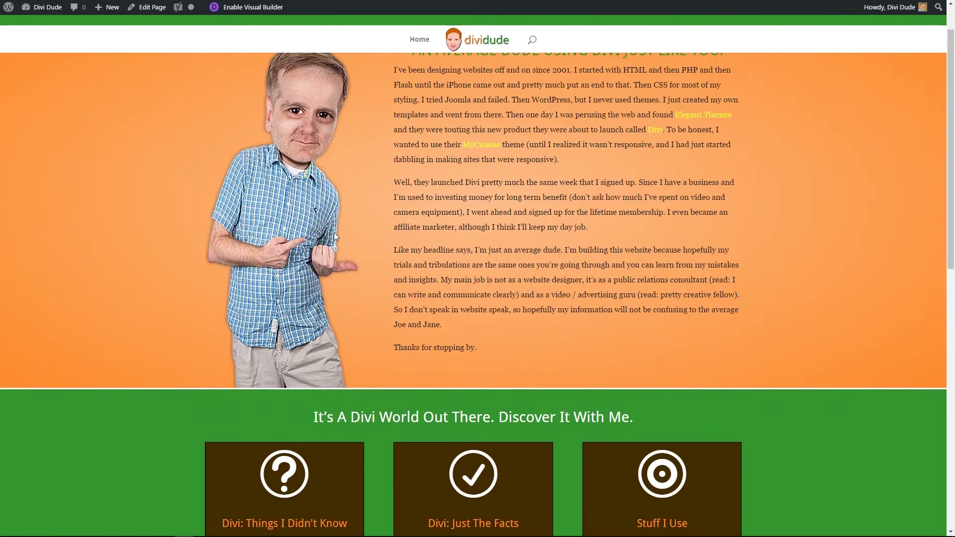
pyautogui.scroll(-4, 373, 247)
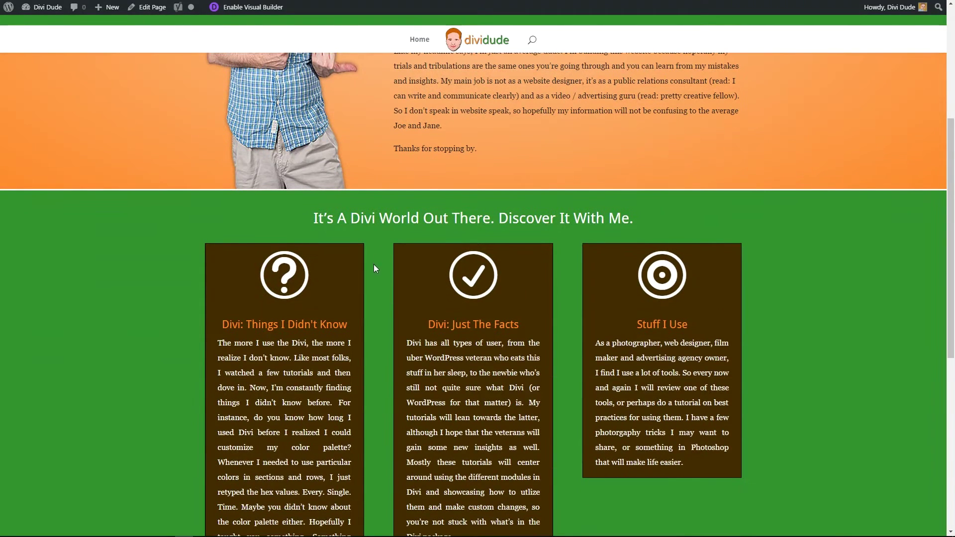
pyautogui.scroll(-1, 593, 281)
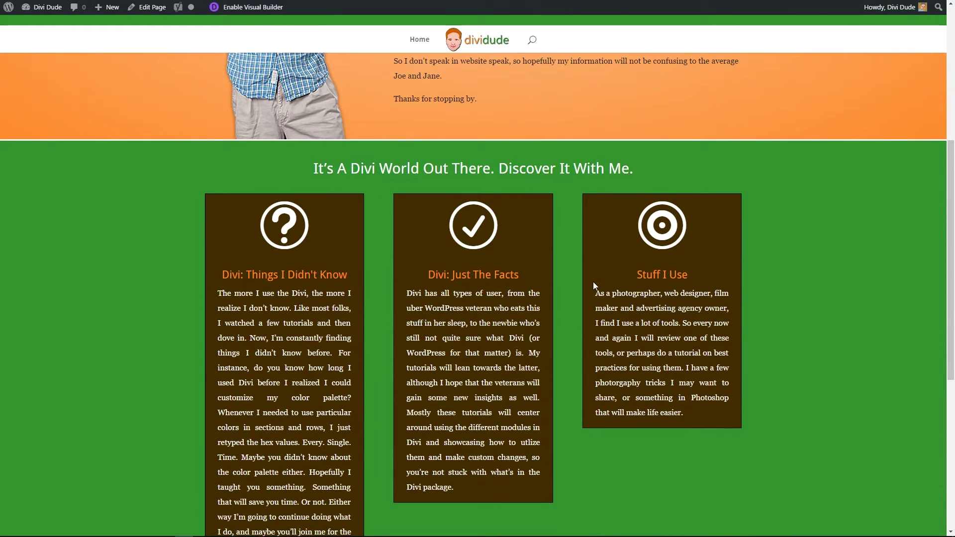
pyautogui.scroll(-1, 592, 282)
pyautogui.scroll(-1, 592, 282)
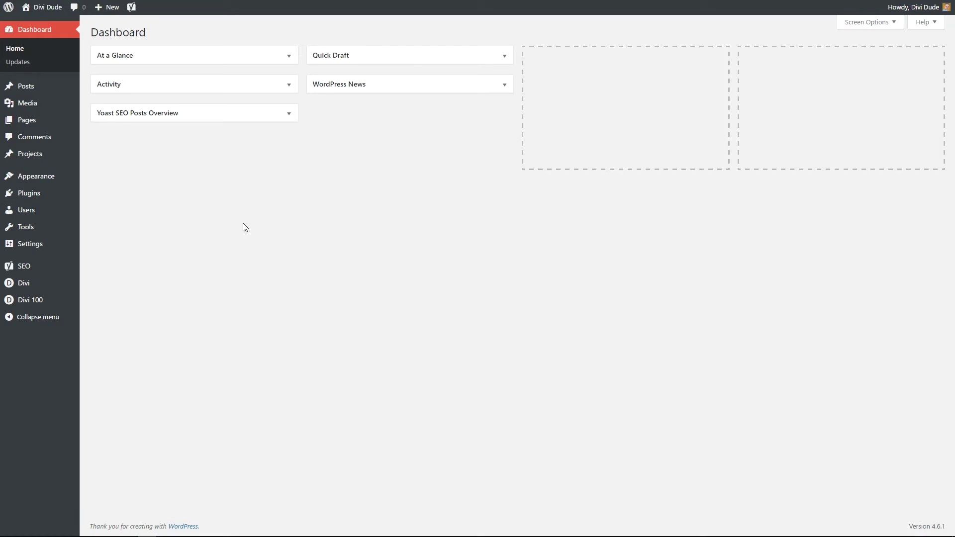
# Open the Home page from Pages and launch it in the Divi Visual Builder
pyautogui.moveTo(75, 120)
pyautogui.click(114, 128)
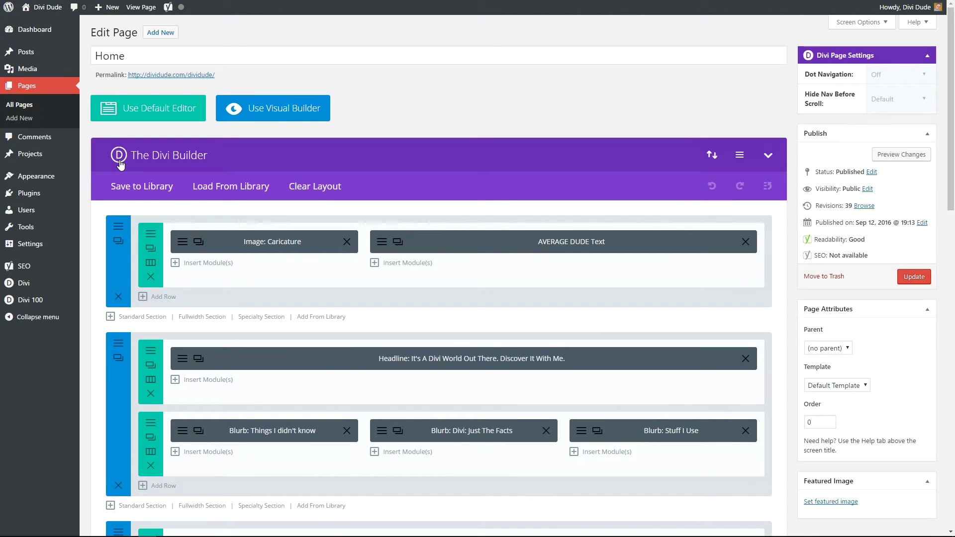
pyautogui.click(278, 113)
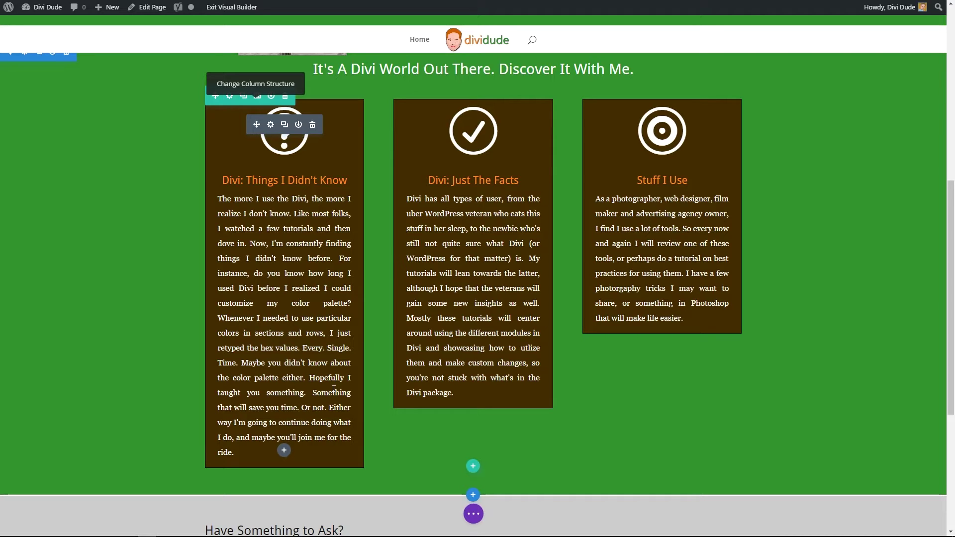
# Add box-shadow: 0px 0px 0px 0px rgba(0,0,0,.75) to the first blurb's Main Element CSS
pyautogui.click(271, 124)
pyautogui.click(126, 62)
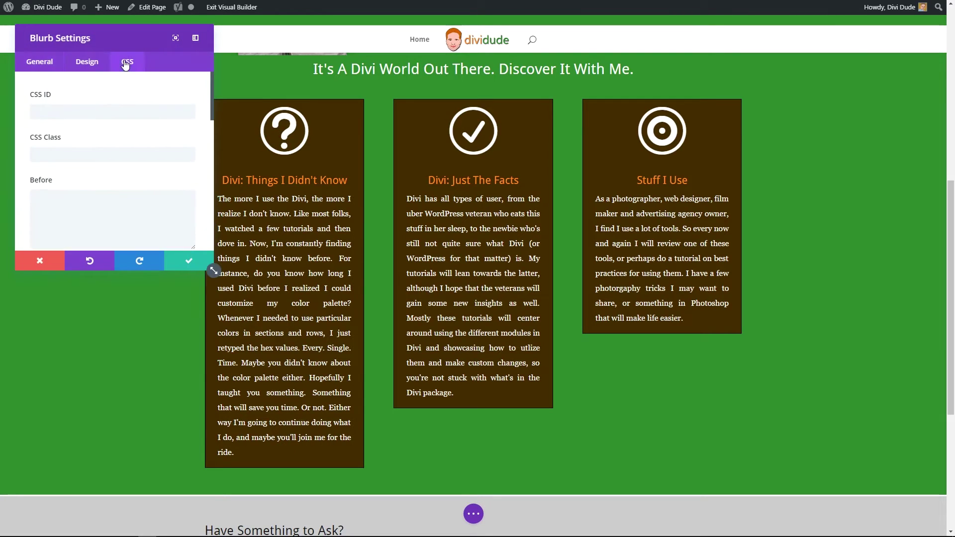
pyautogui.scroll(-4, 134, 102)
pyautogui.click(76, 96)
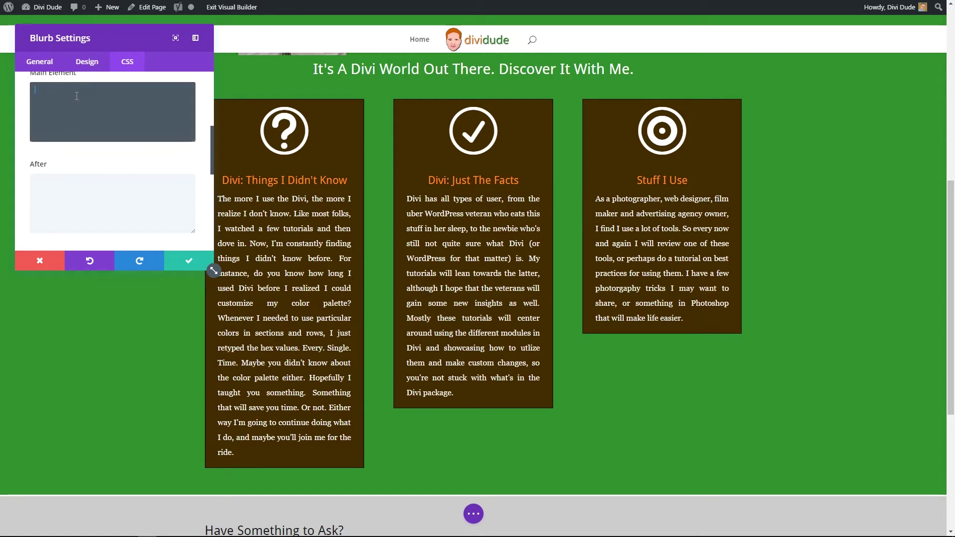
pyautogui.write('box-sha')
pyautogui.write('dow;')
pyautogui.write(' 0px')
pyautogui.write(' 0px 0px ')
pyautogui.write('0px')
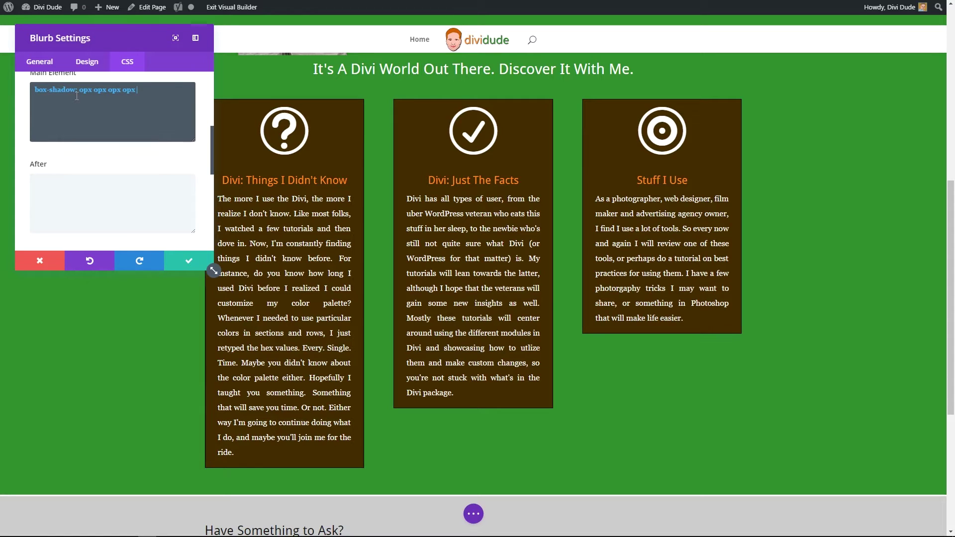
pyautogui.write(' rgba(0,0,0,')
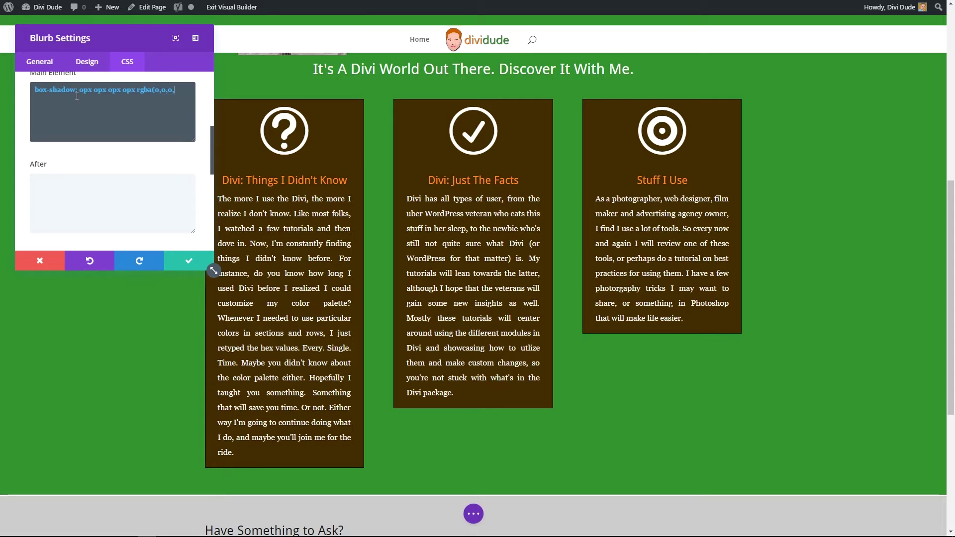
pyautogui.write('.75);')
# Offset the first blurb's shadow 10px right and 10px down after testing negative offsets
pyautogui.click(82, 91)
pyautogui.write('1')
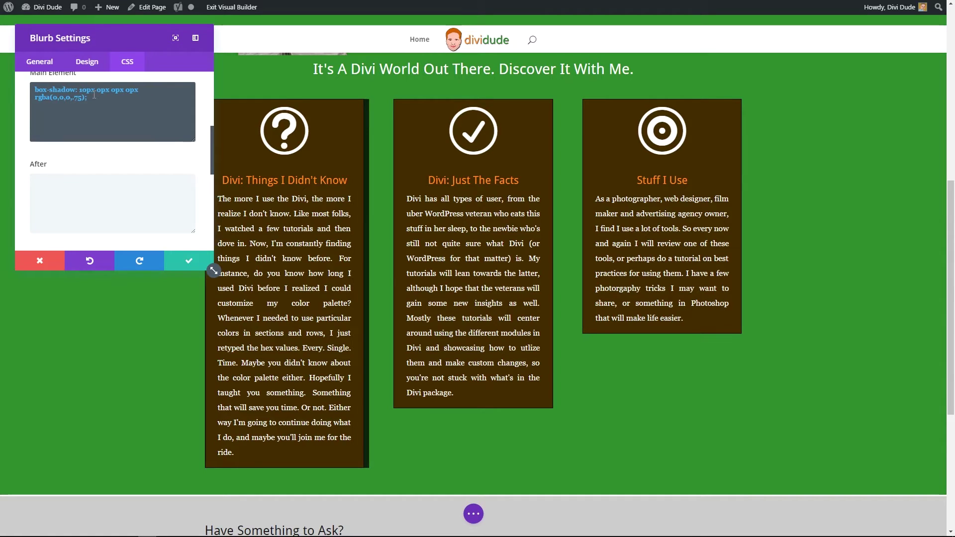
pyautogui.write('-')
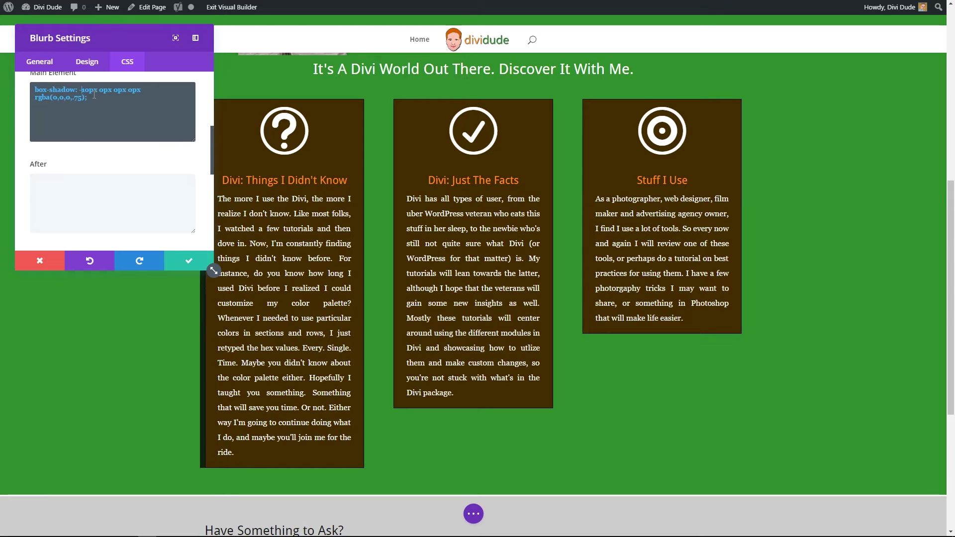
pyautogui.press('BackSpace')
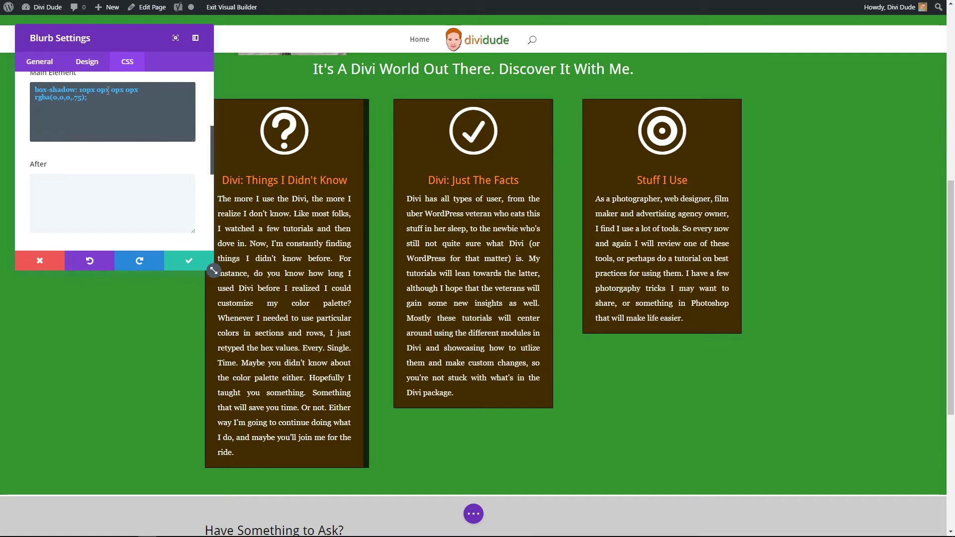
pyautogui.write('10px ')
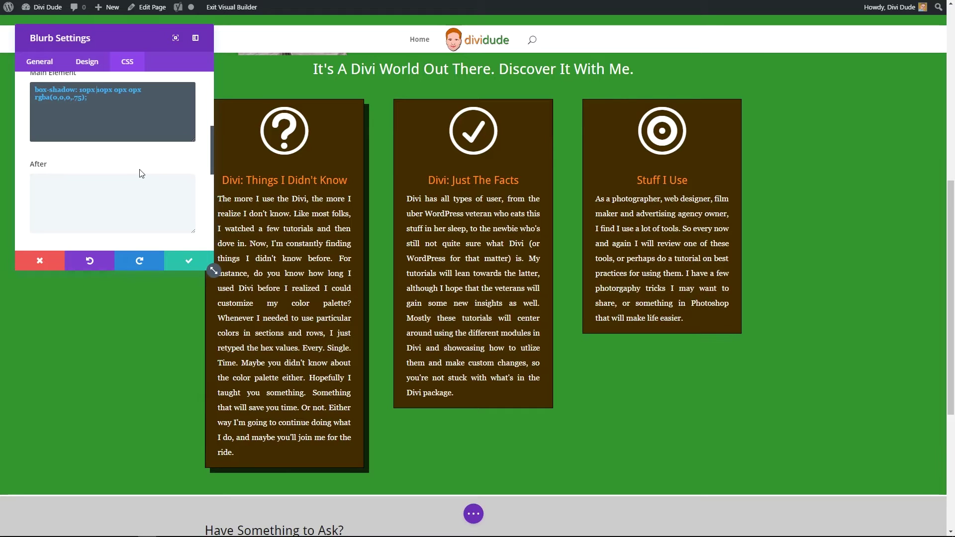
pyautogui.write('-')
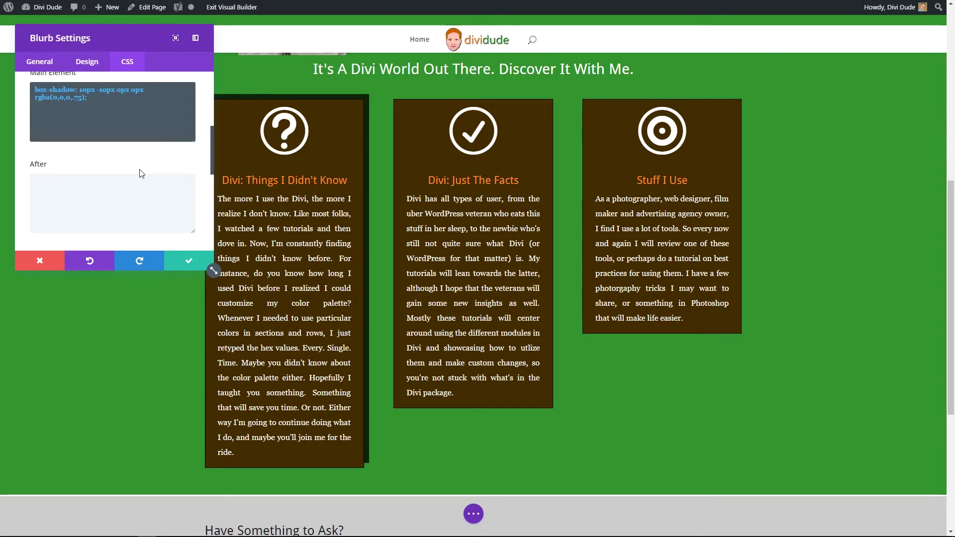
pyautogui.press('BackSpace')
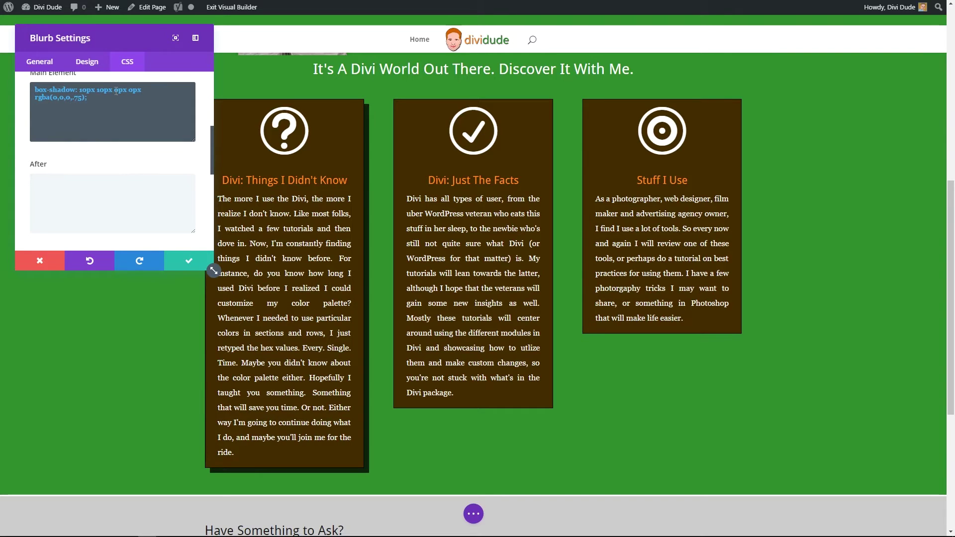
pyautogui.write('1')
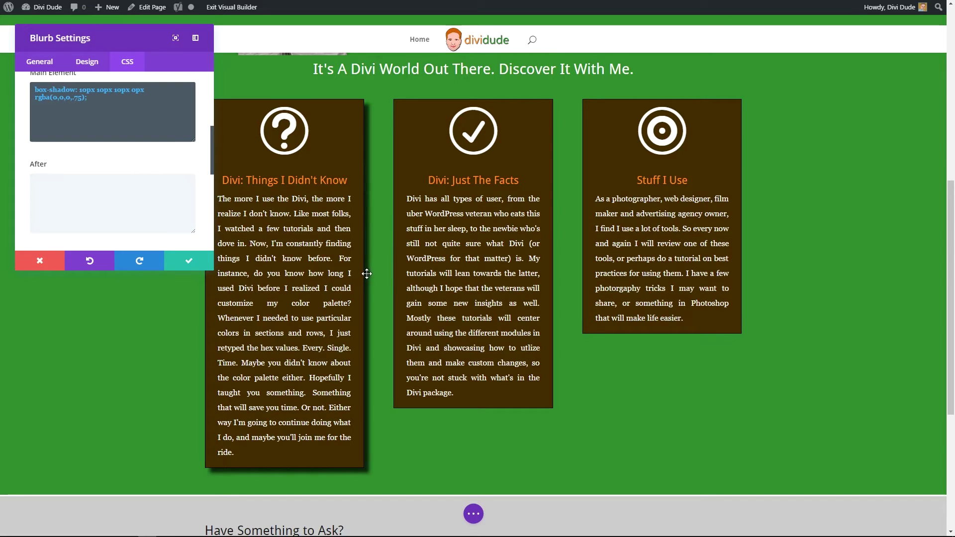
pyautogui.write('0')
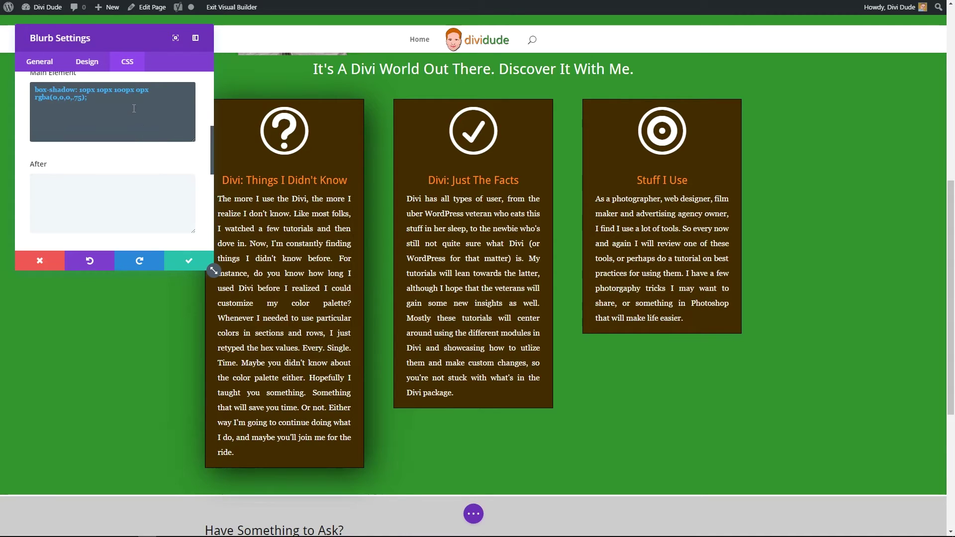
# Set the shadow blur and spread to 10px, then try red and white shadow colours
pyautogui.press('BackSpace')
pyautogui.click(136, 92)
pyautogui.write('1')
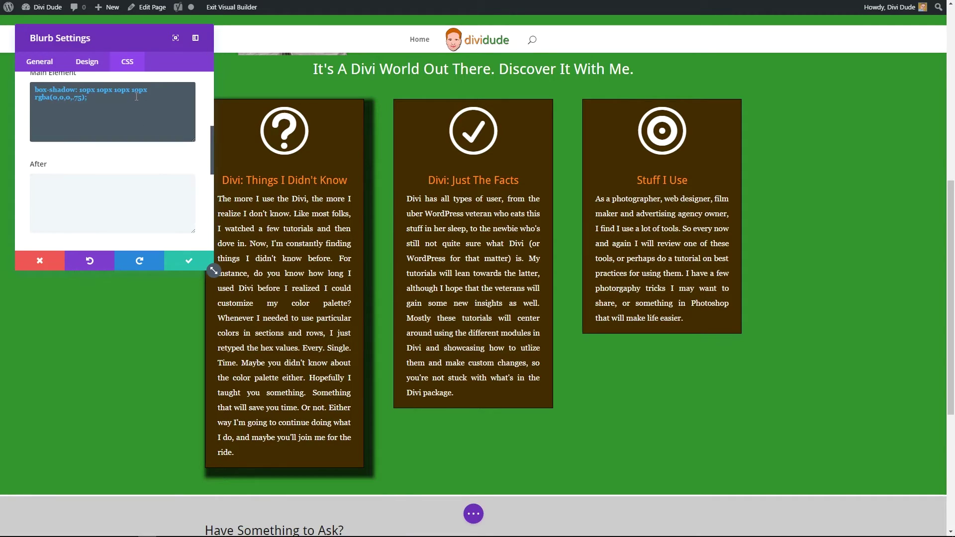
pyautogui.doubleClick(55, 97)
pyautogui.write('255')
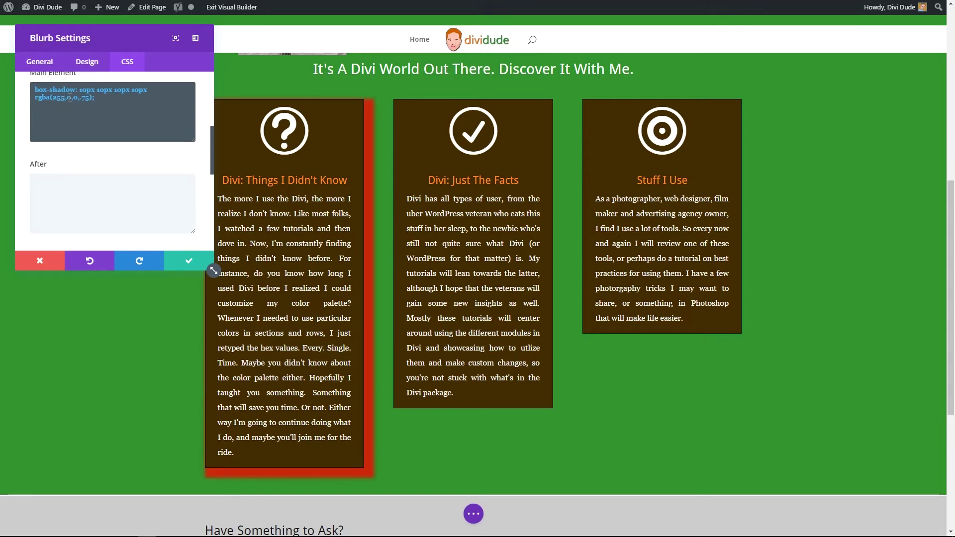
pyautogui.doubleClick(70, 97)
pyautogui.write('255,2')
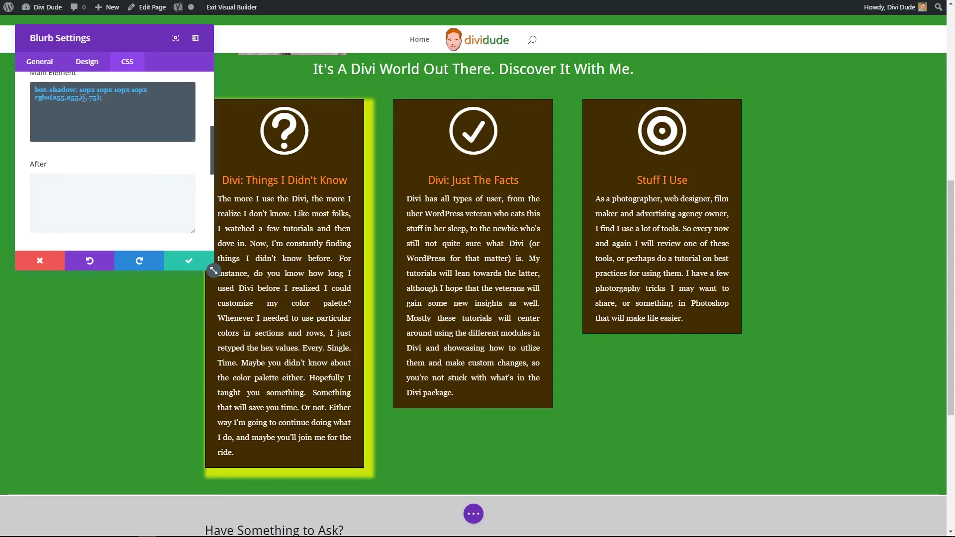
pyautogui.write('55')
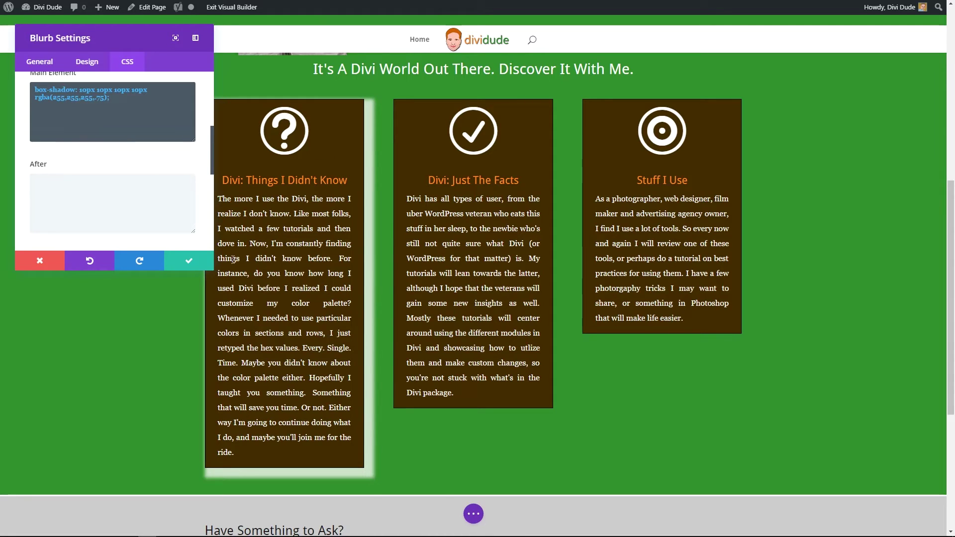
# Try yellow and red, return the shadow to black rgba(0,0,0), and lower opacity to .5
pyautogui.doubleClick(93, 98)
pyautogui.write('0')
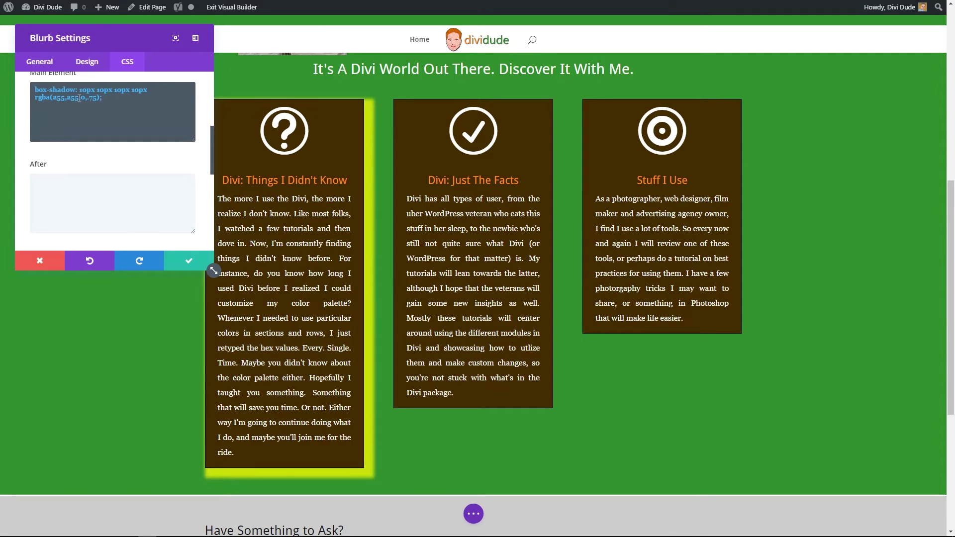
pyautogui.doubleClick(66, 98)
pyautogui.write('0')
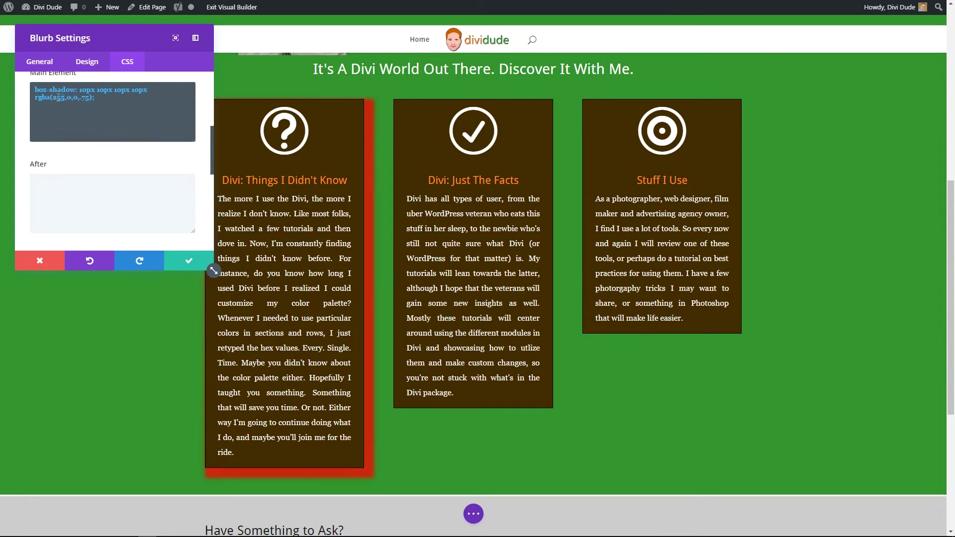
pyautogui.doubleClick(58, 98)
pyautogui.write('0')
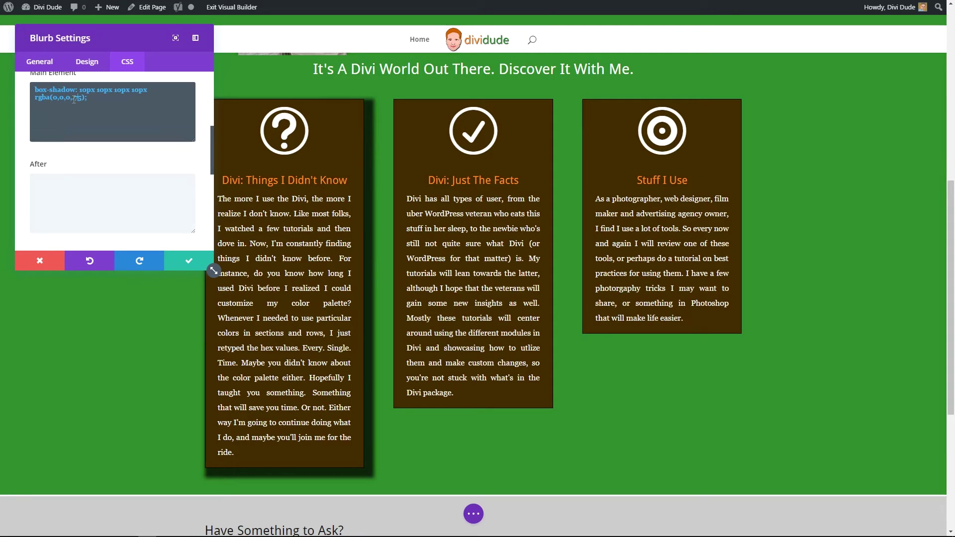
pyautogui.doubleClick(78, 98)
pyautogui.write('5')
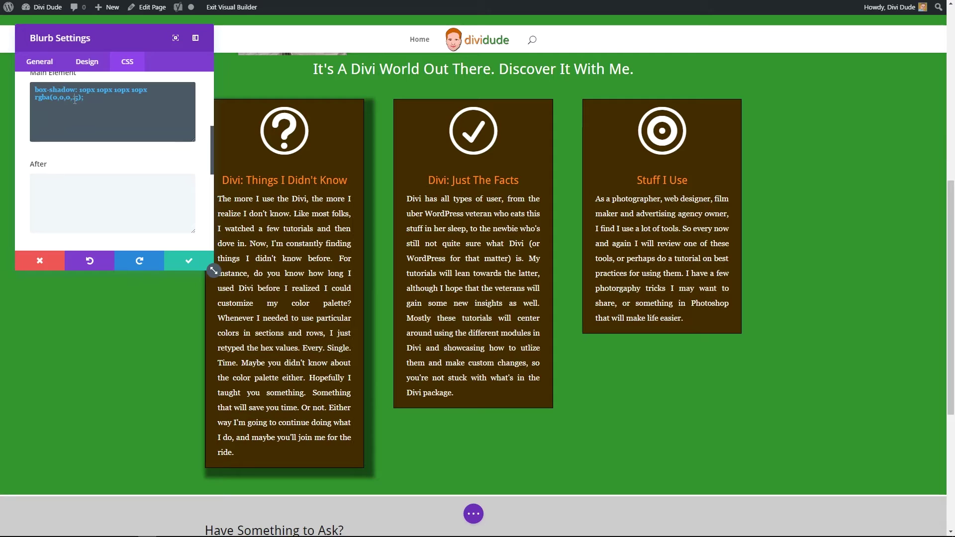
# Test shadow opacities of .2 and .7 on the first blurb
pyautogui.click(75, 97)
pyautogui.write('2')
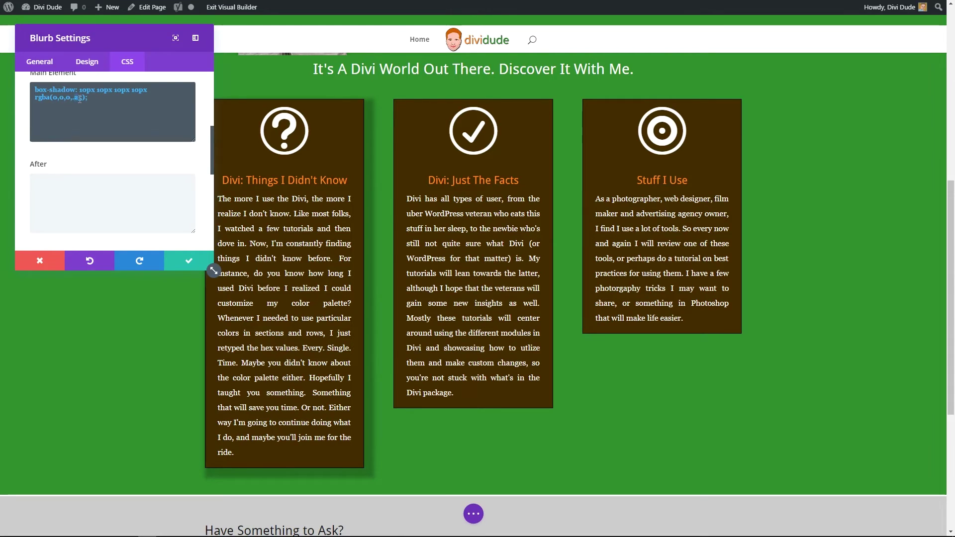
pyautogui.press('BackSpace')
pyautogui.write('7')
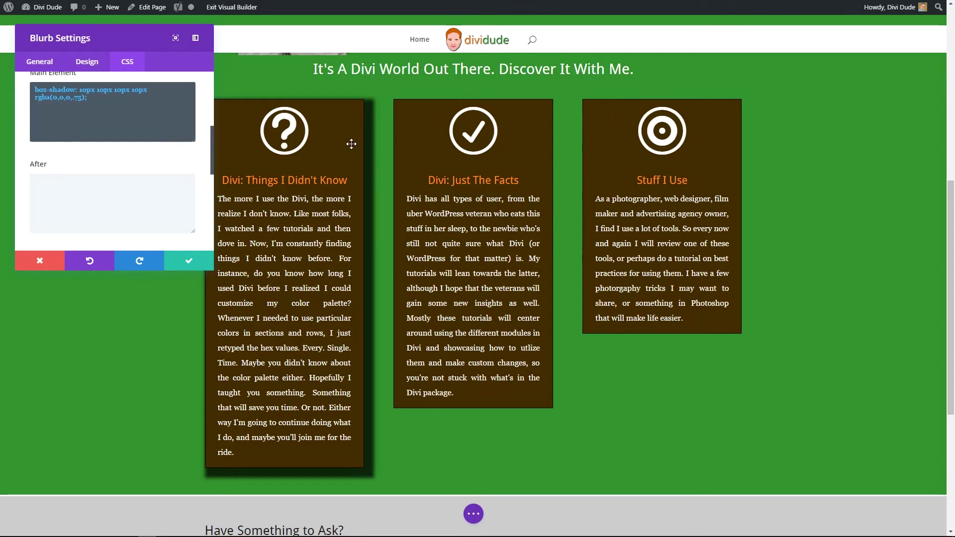
# Try a 5px spread with 5px horizontal and vertical offsets
pyautogui.click(139, 91)
pyautogui.press('BackSpace')
pyautogui.press('BackSpace')
pyautogui.write('5')
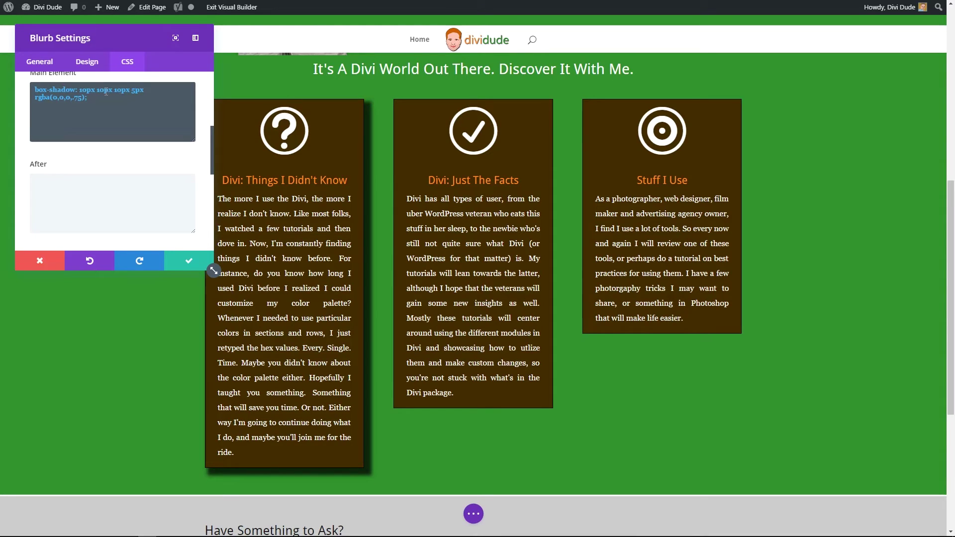
pyautogui.doubleClick(101, 90)
pyautogui.write('5')
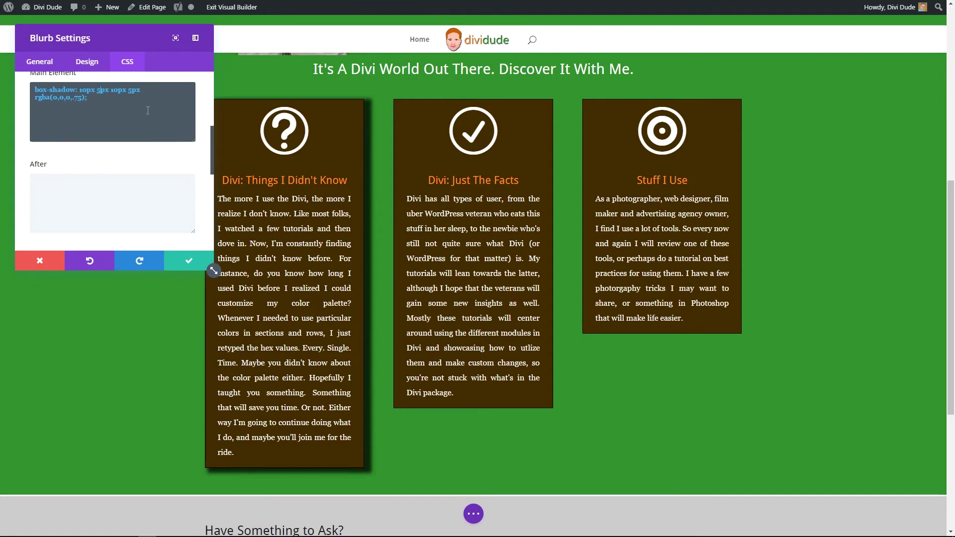
pyautogui.doubleClick(82, 90)
pyautogui.write('5')
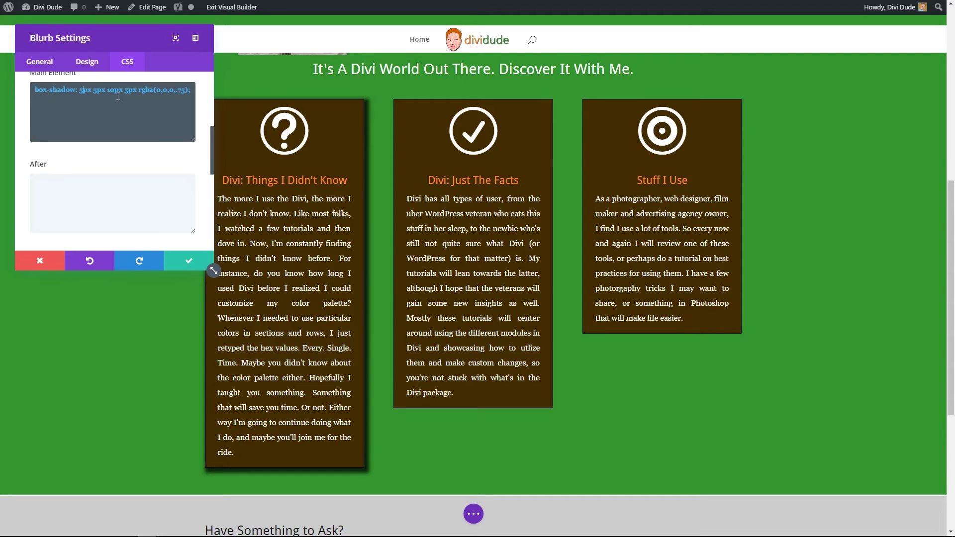
# Settle on box-shadow 2px 2px 10px 2px at .5 opacity and select the whole rule line
pyautogui.doubleClick(82, 90)
pyautogui.write('2')
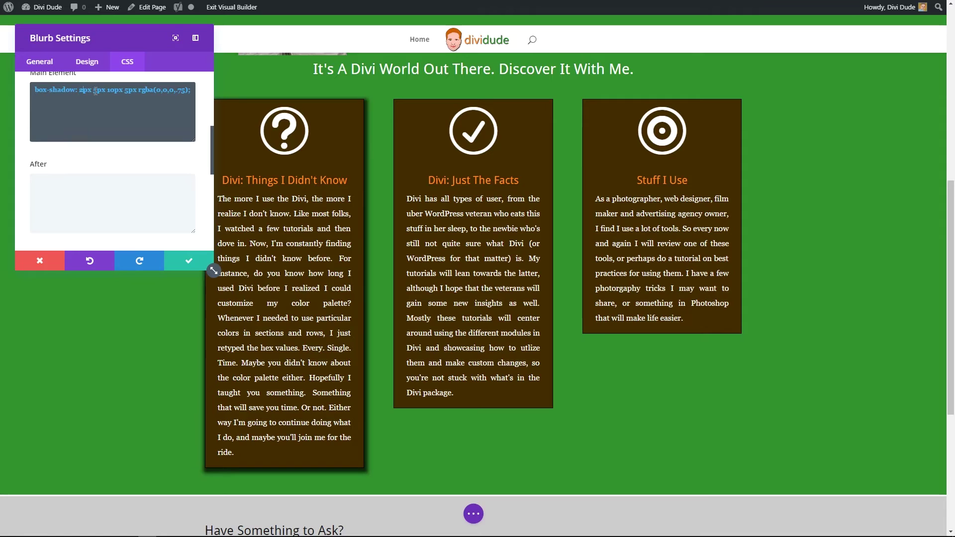
pyautogui.doubleClick(98, 90)
pyautogui.write('2')
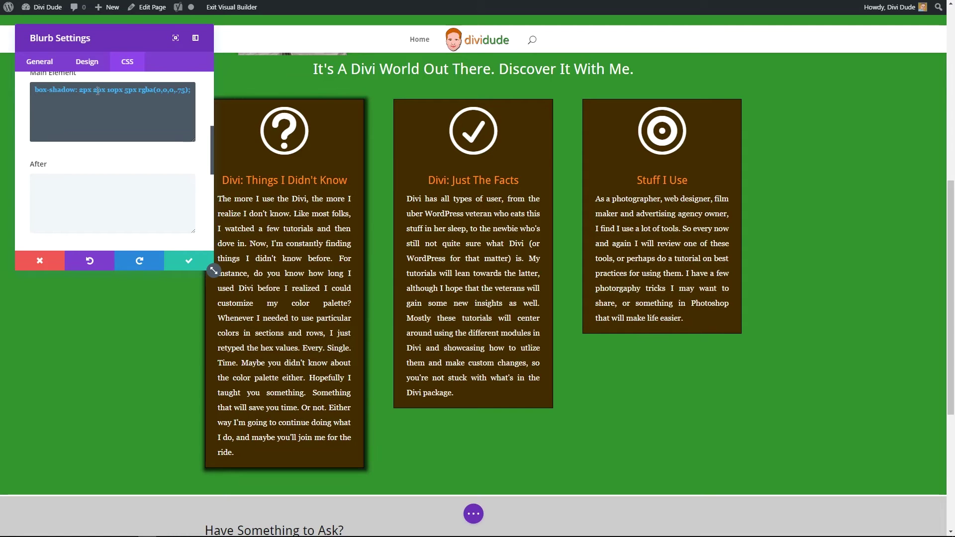
pyautogui.doubleClick(128, 90)
pyautogui.write('2')
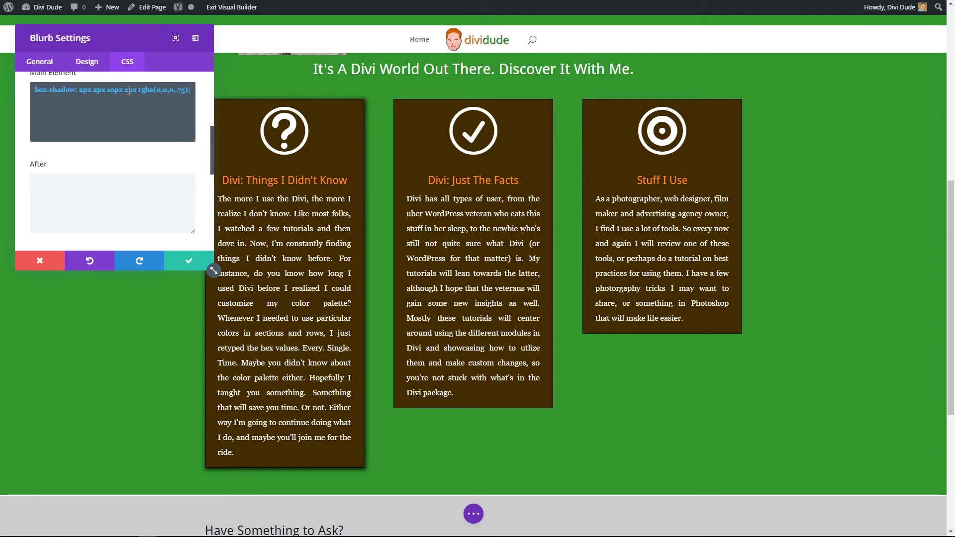
pyautogui.doubleClick(181, 90)
pyautogui.write('5')
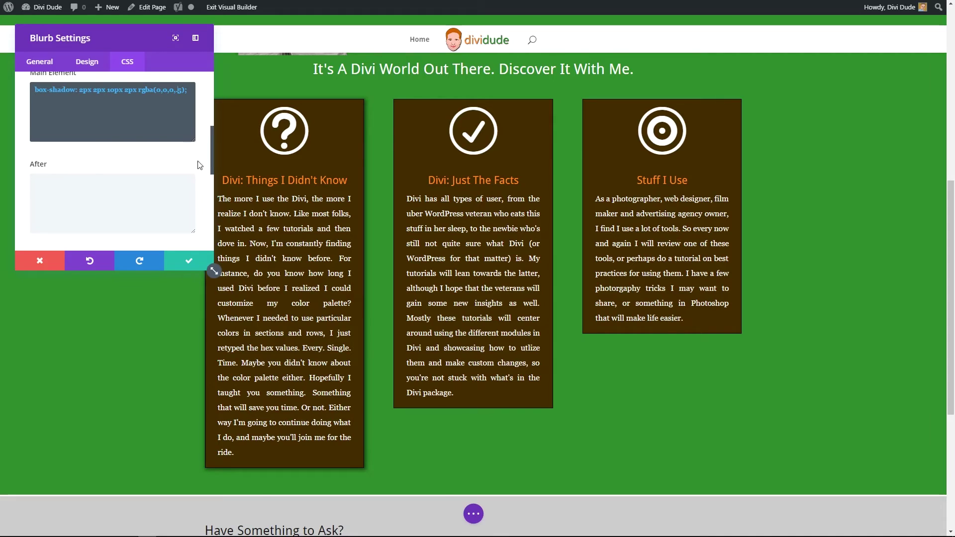
pyautogui.moveTo(188, 90); pyautogui.dragTo(29, 95)
pyautogui.hotkey('ctrl', 'c')
# Paste two copies of the box-shadow line below it, prefixing them -webkit- and -moz-
pyautogui.click(193, 92)
pyautogui.press('Return')
pyautogui.hotkey('ctrl', 'v')
pyautogui.press('Return')
pyautogui.hotkey('ctrl', 'v')
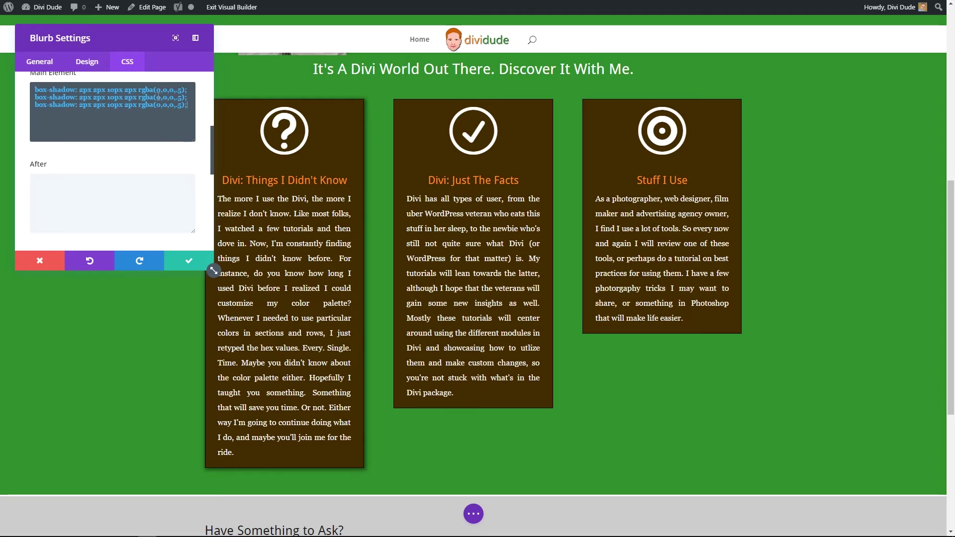
pyautogui.click(35, 98)
pyautogui.write('-webki')
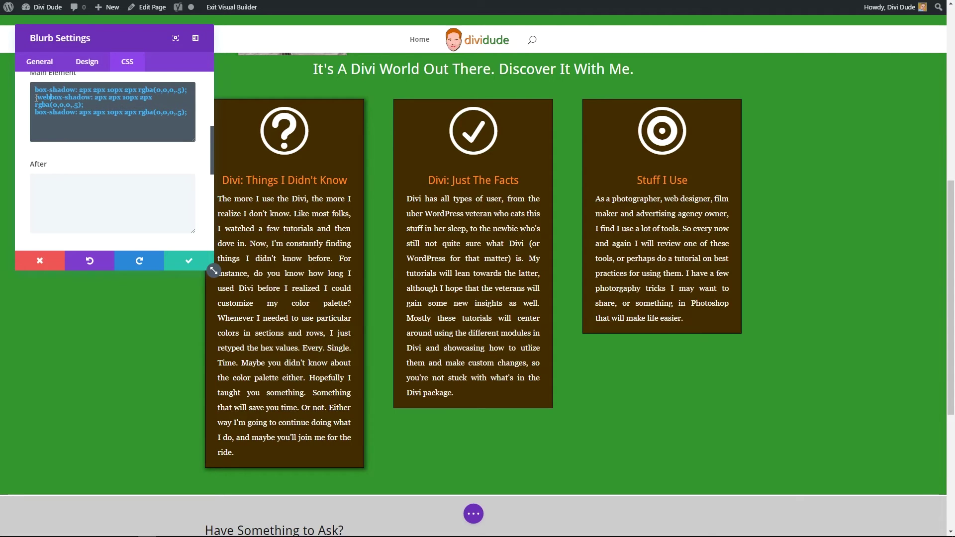
pyautogui.write('t-')
pyautogui.click(35, 113)
pyautogui.write('-')
pyautogui.write('moz')
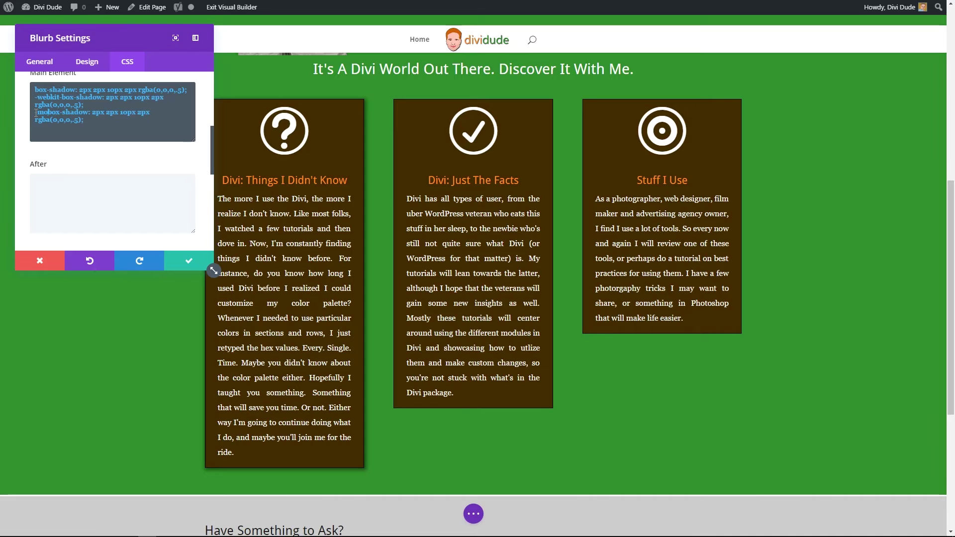
pyautogui.write('-')
# Delete the blurb's Main Element shadow CSS, set its CSS Class to dropShadowEffect, and save
pyautogui.moveTo(85, 121); pyautogui.dragTo(24, 94)
pyautogui.hotkey('ctrl', 'c')
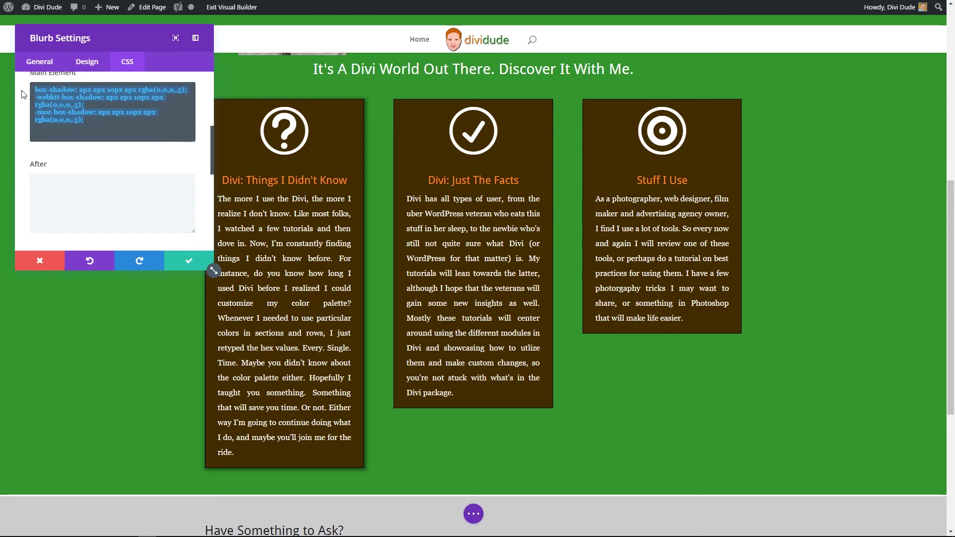
pyautogui.press('BackSpace')
pyautogui.scroll(5, 23, 110)
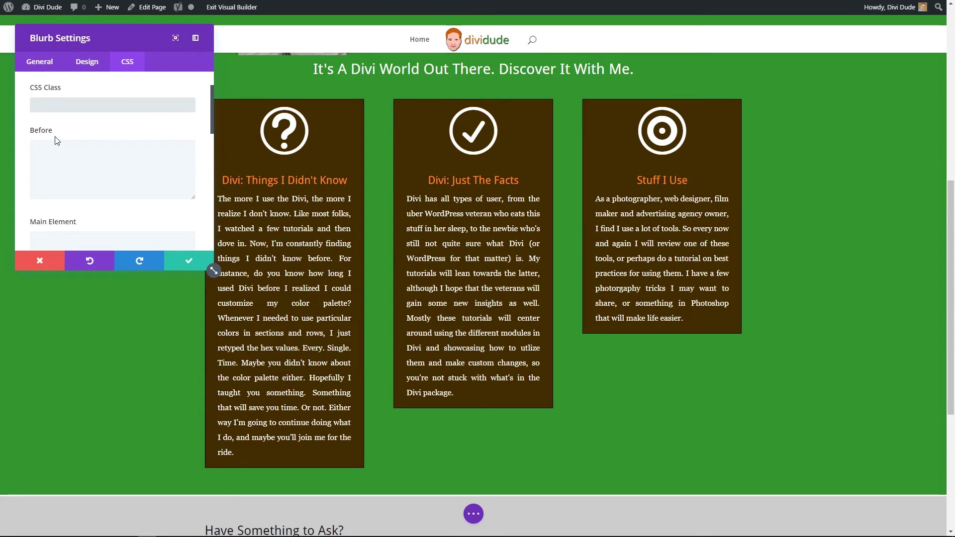
pyautogui.write('dropShadowEffect')
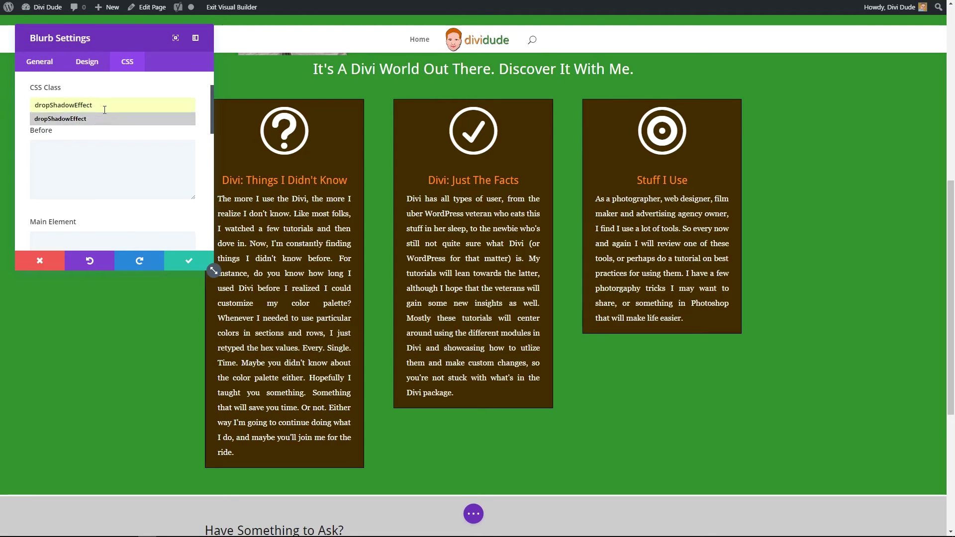
pyautogui.click(193, 265)
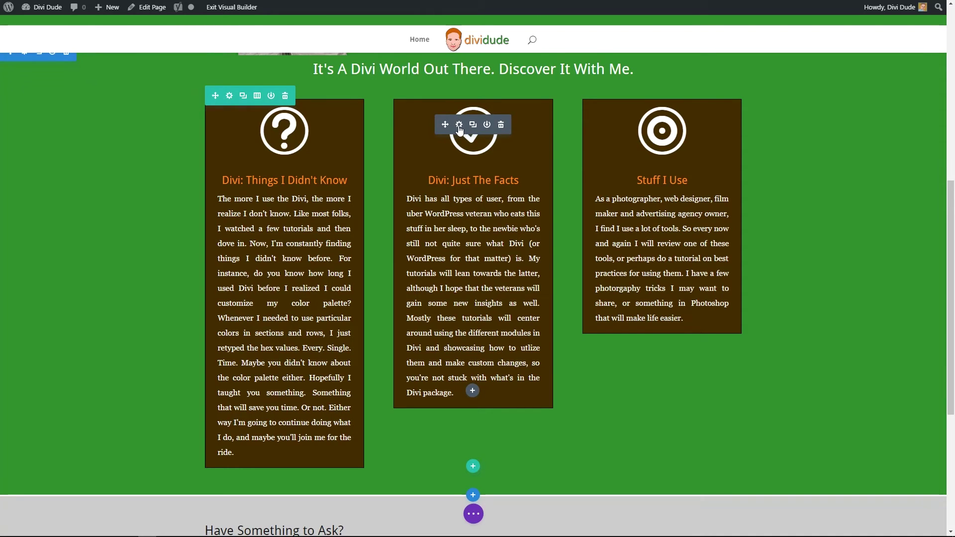
# Give the Just The Facts blurb the CSS class dropShadowEffect
pyautogui.click(459, 129)
pyautogui.click(128, 64)
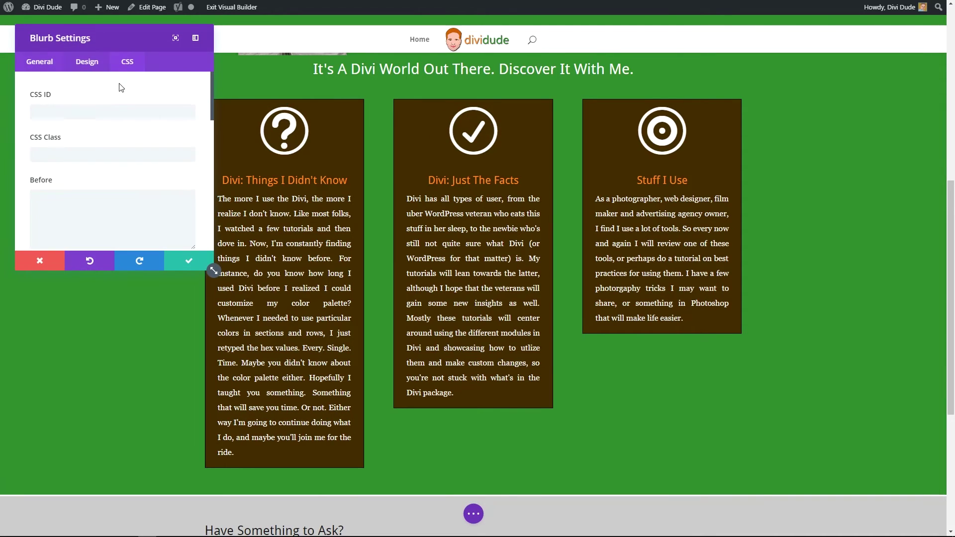
pyautogui.click(65, 154)
pyautogui.write('dropShadowEffect')
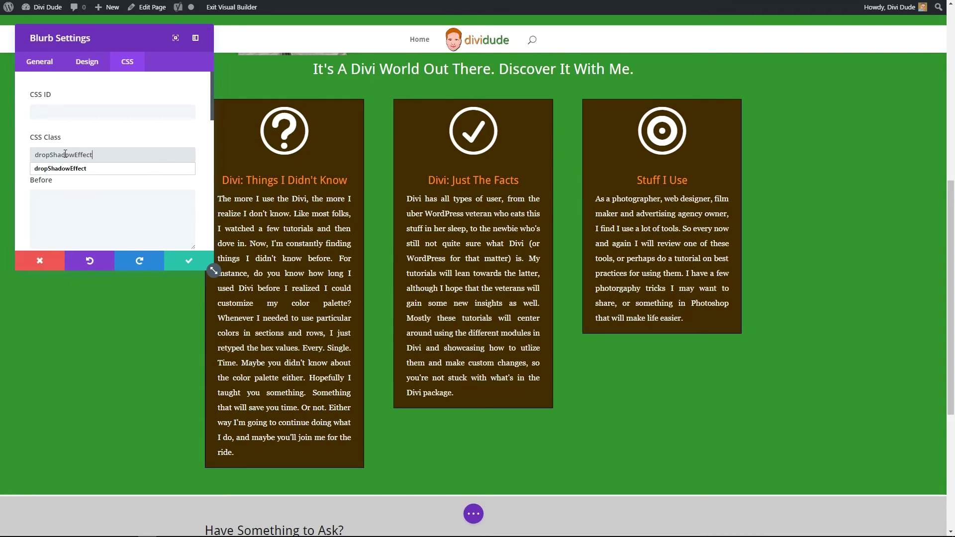
pyautogui.press('Escape')
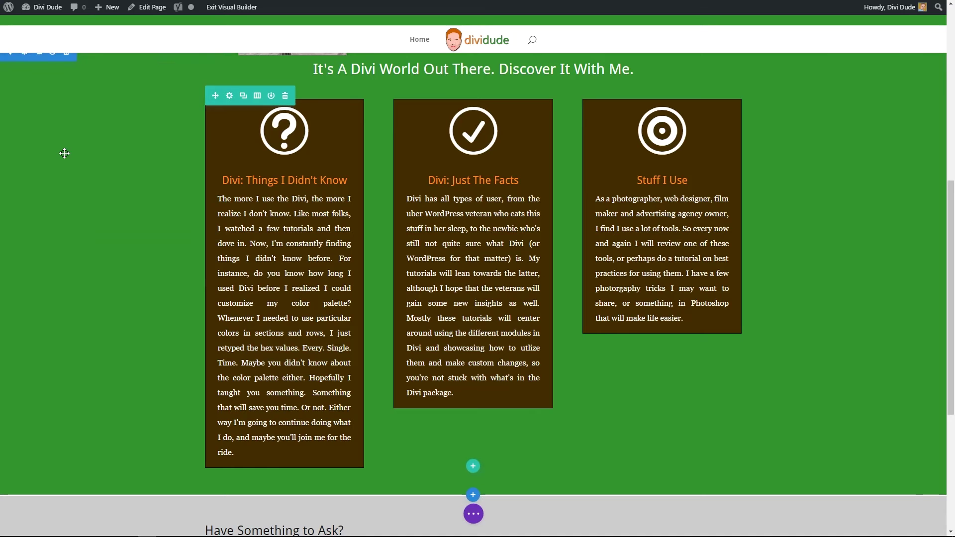
# Give the Stuff I Use blurb the CSS class dropShadowEffect and save it
pyautogui.click(648, 125)
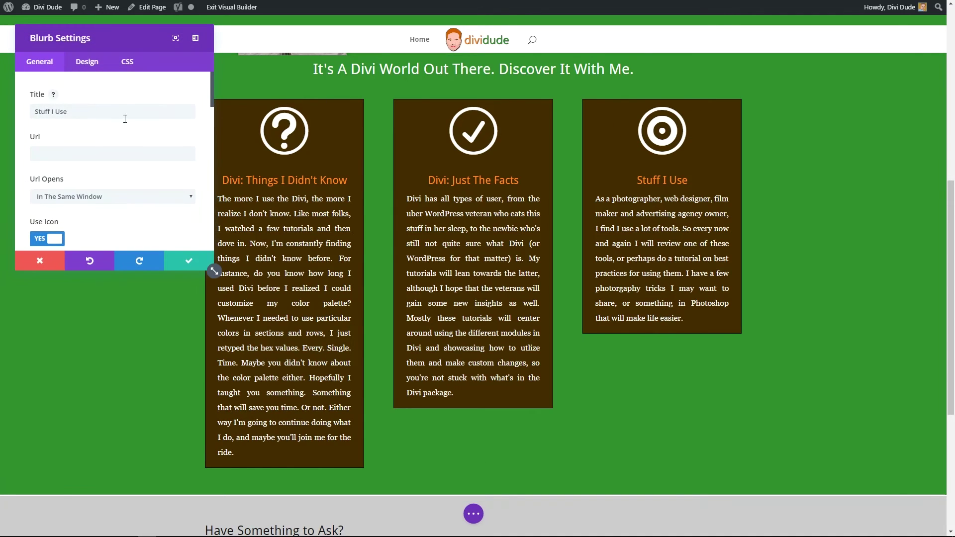
pyautogui.click(128, 62)
pyautogui.click(66, 155)
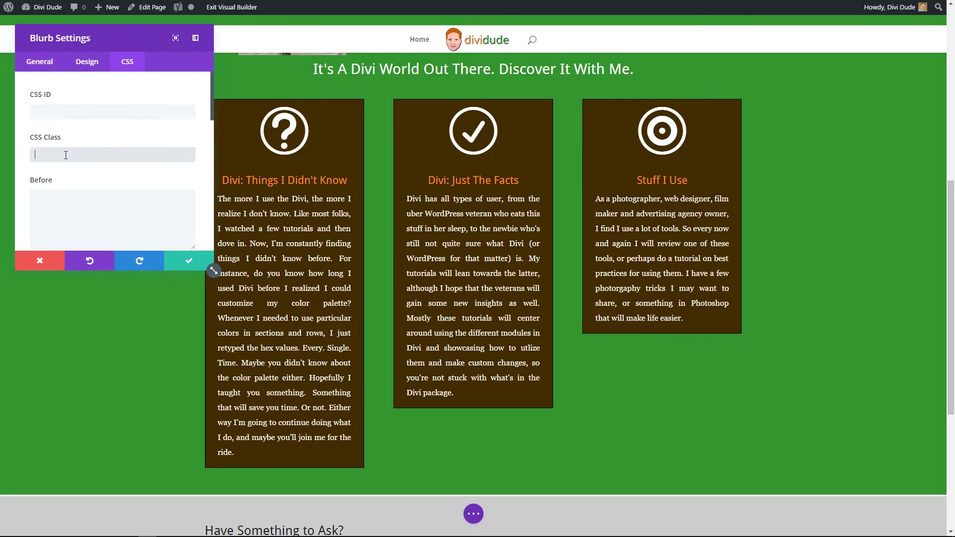
pyautogui.write('dropShadowEffect')
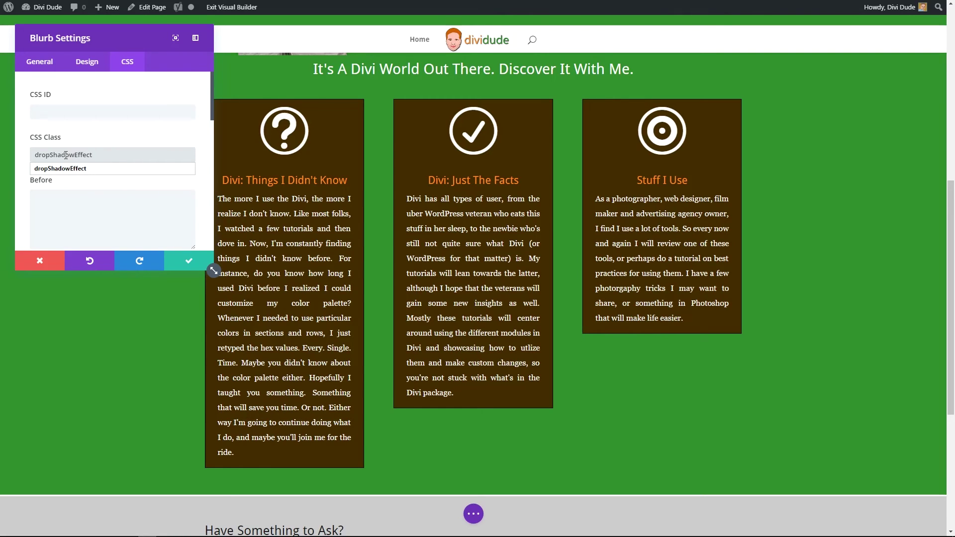
pyautogui.click(188, 262)
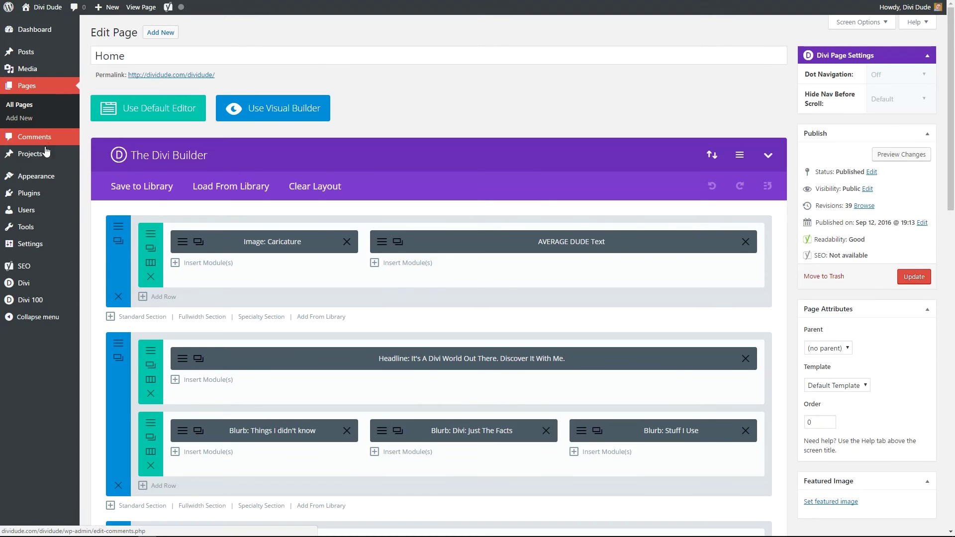
# Check the Custom CSS box in Divi Theme Options, then open the child theme's style.css in the Theme Editor
pyautogui.moveTo(42, 292)
pyautogui.click(101, 286)
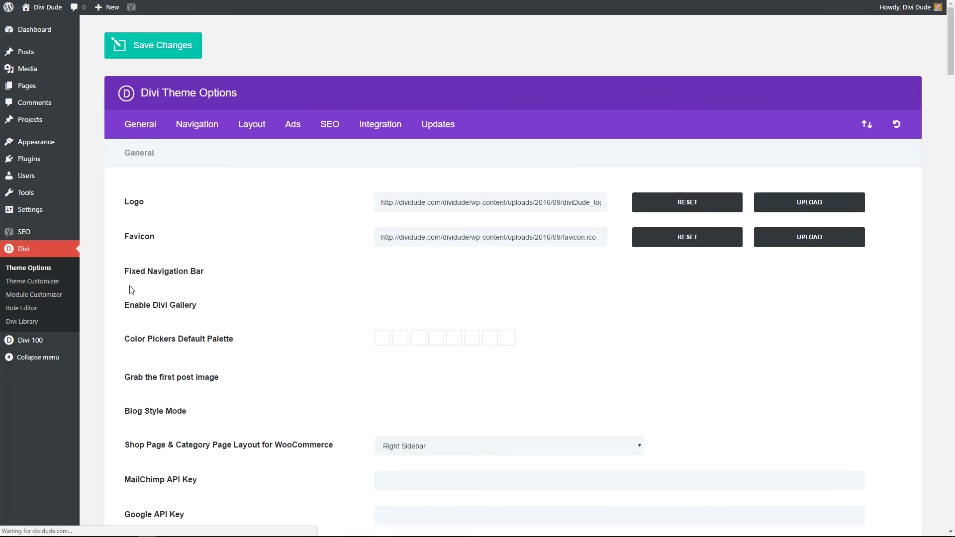
pyautogui.scroll(-7, 242, 295)
pyautogui.scroll(-15, 244, 297)
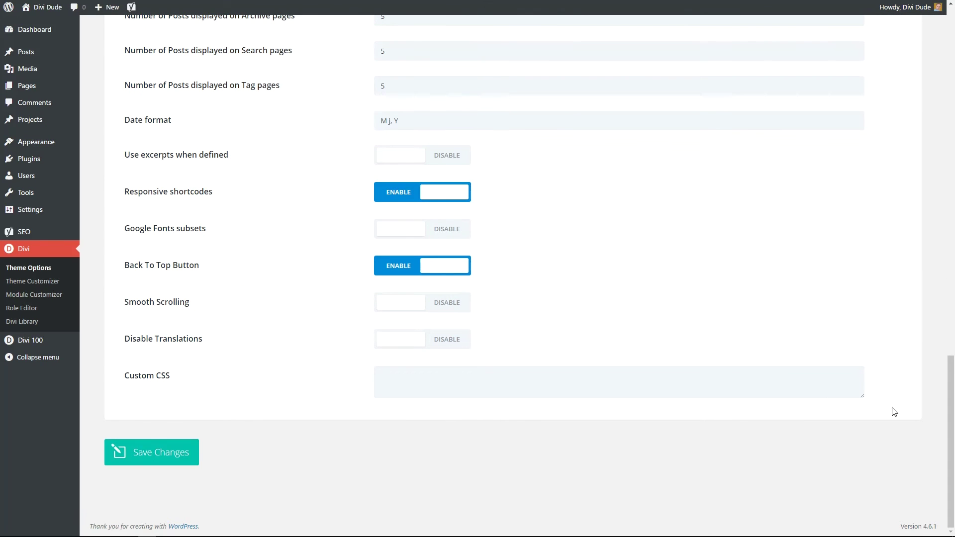
pyautogui.moveTo(863, 396); pyautogui.dragTo(876, 479)
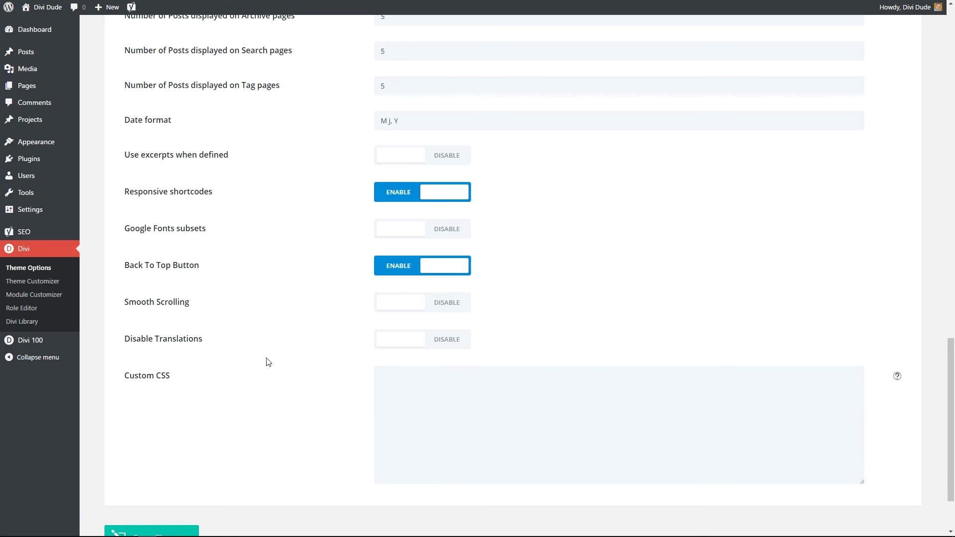
pyautogui.moveTo(57, 144)
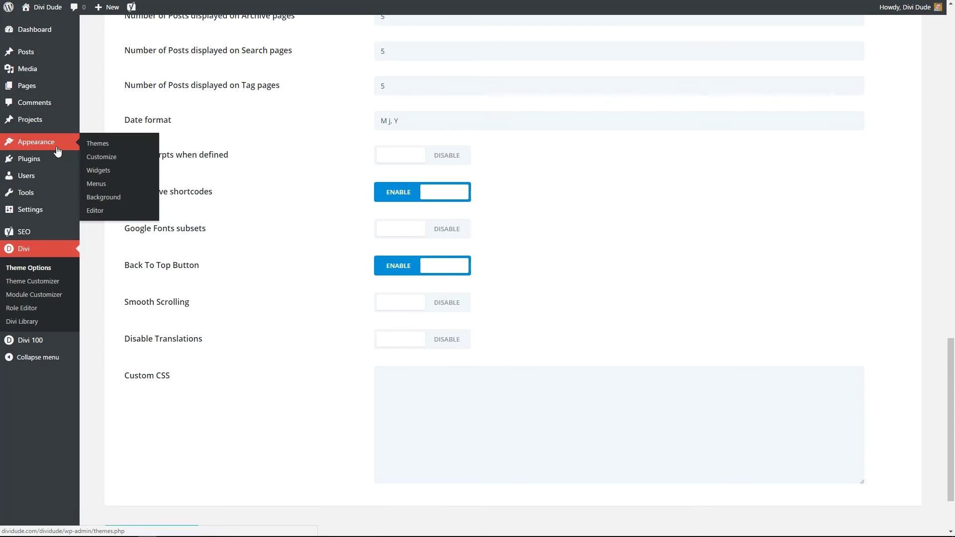
pyautogui.click(100, 211)
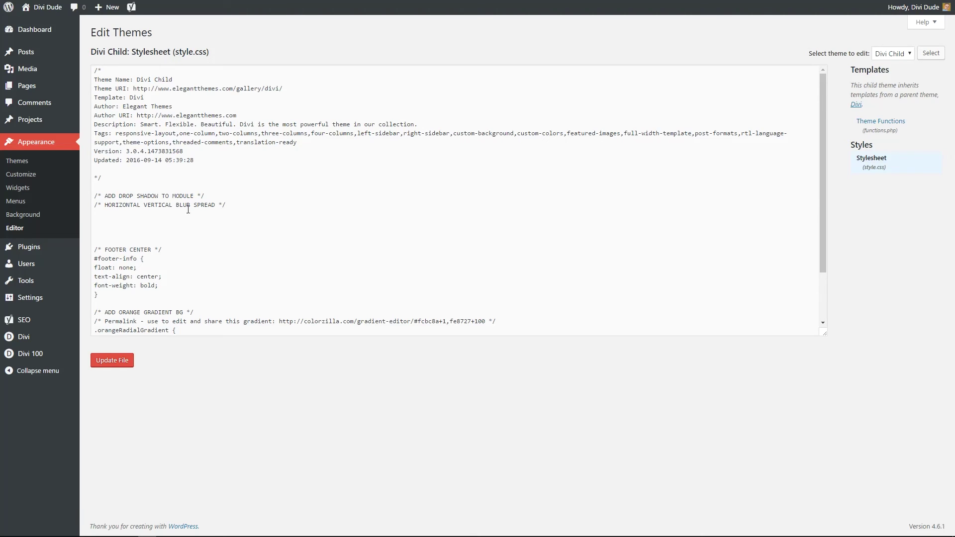
# Add a .dropShadowEffect rule with the three 2px 2px 10px 2px box-shadow lines, save style.css, and reload the homepage
pyautogui.click(140, 216)
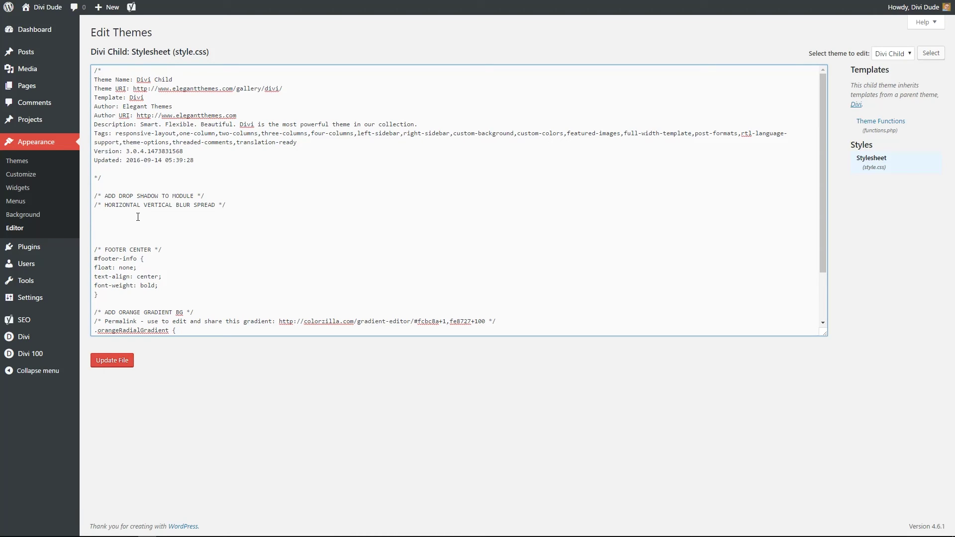
pyautogui.write('.dropShadowEffect {')
pyautogui.press('Return')
pyautogui.press('Return')
pyautogui.press('Return')
pyautogui.press('Up')
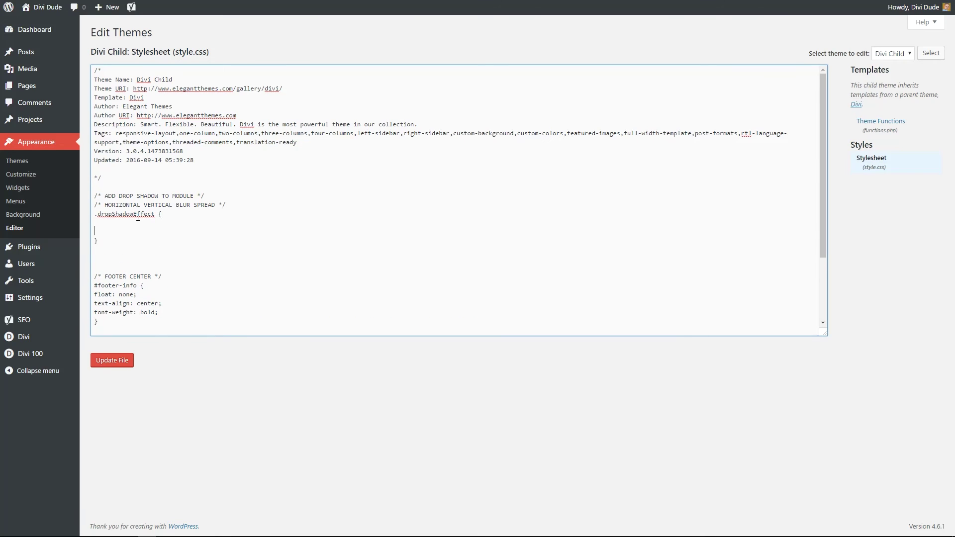
pyautogui.hotkey('ctrl', 'v')
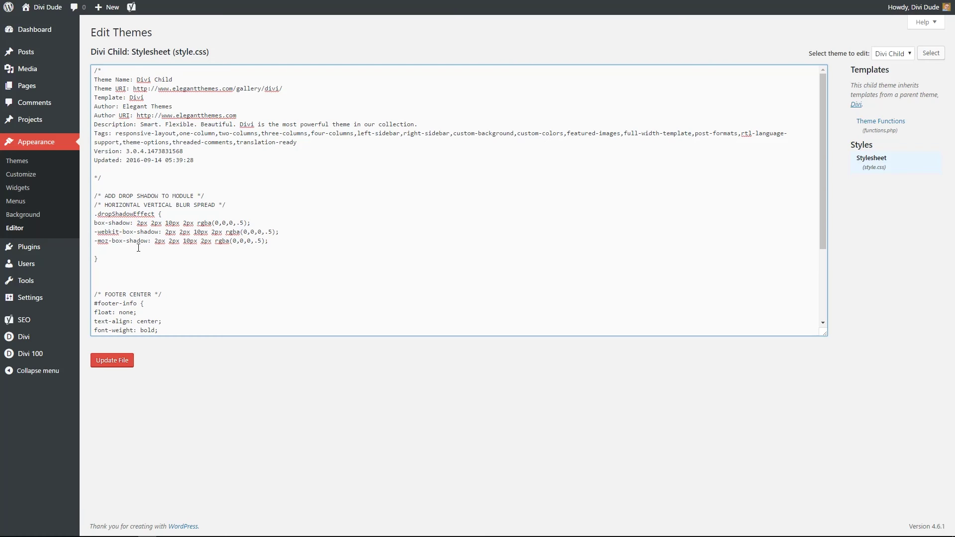
pyautogui.click(110, 364)
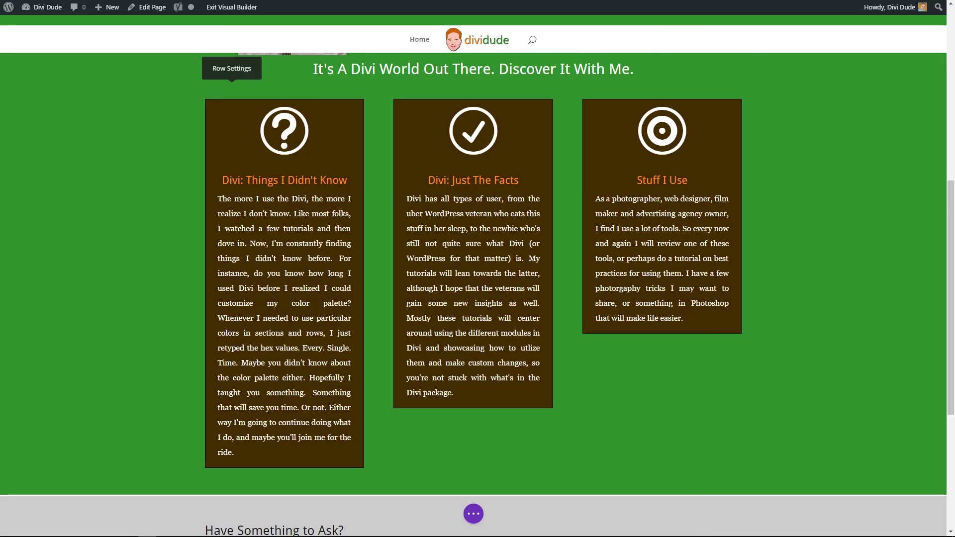
pyautogui.press('F5')
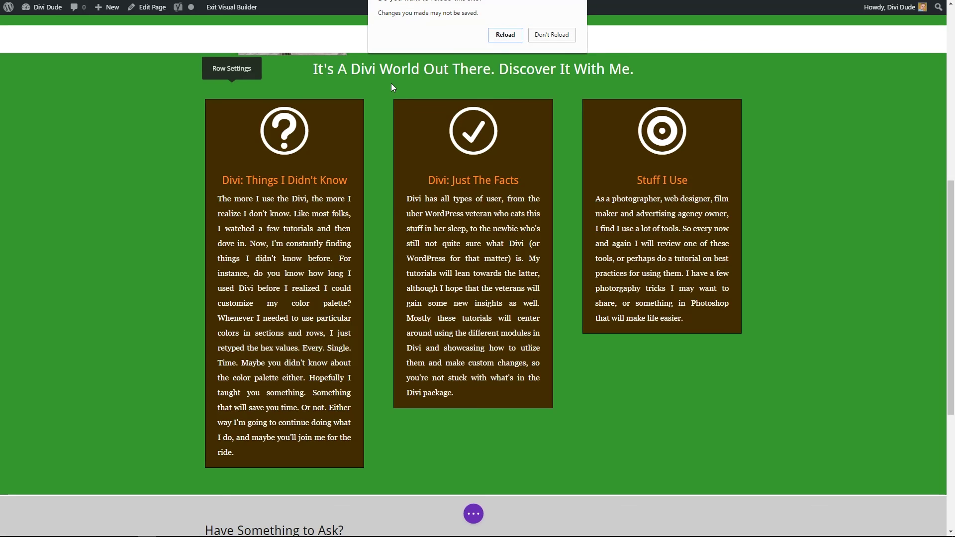